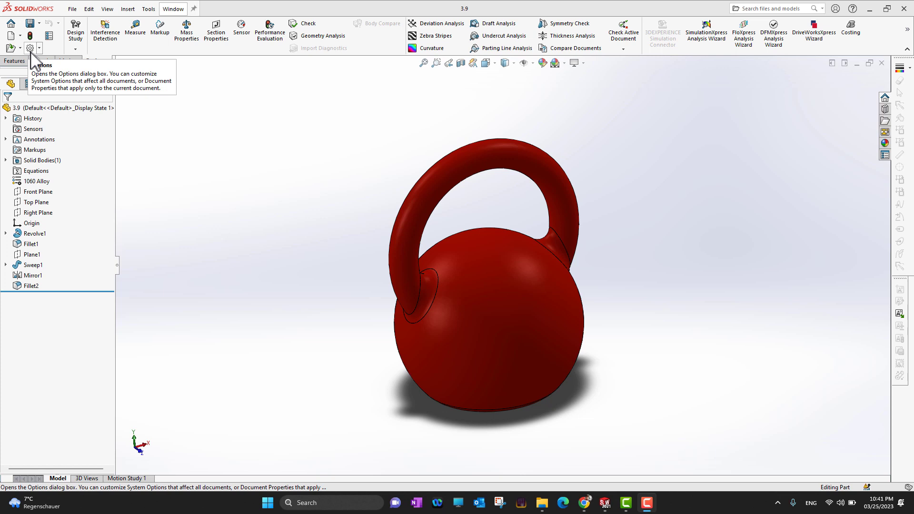
- Open SOLIDWORKS Options, view the Document Properties tab, then go back to the System Options General page
{"action": "left_click", "coordinate": [30, 48]}
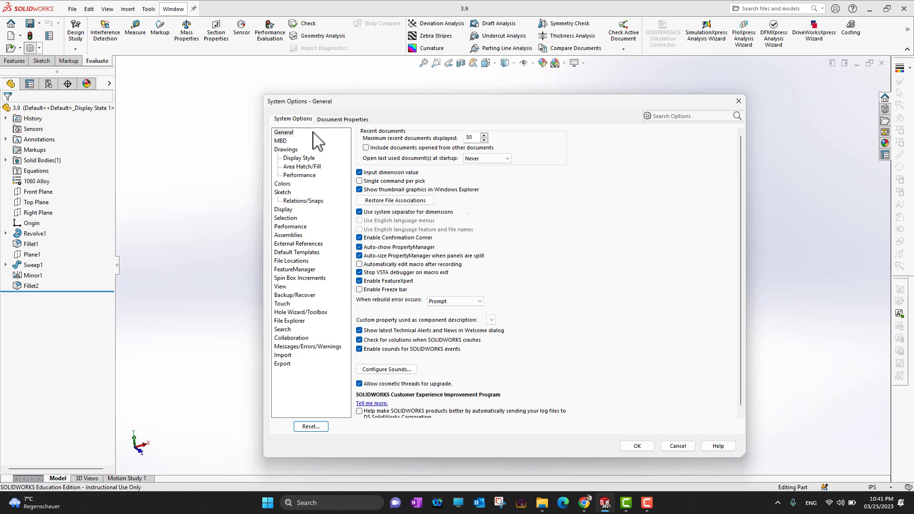
{"action": "left_click", "coordinate": [334, 120]}
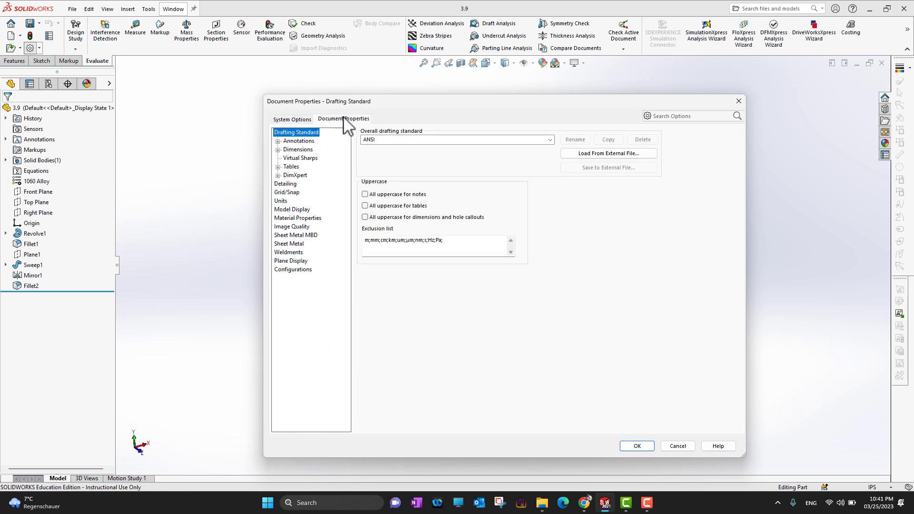
{"action": "left_click", "coordinate": [307, 120]}
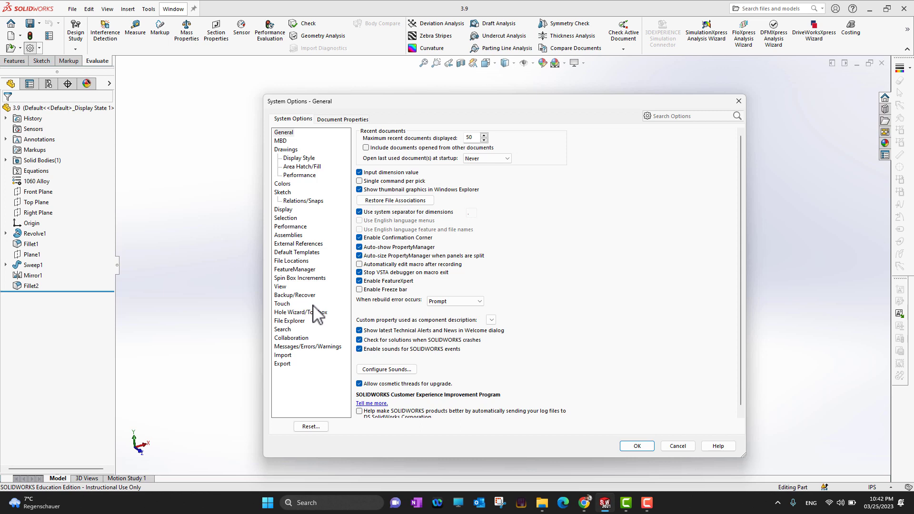
{"action": "left_click", "coordinate": [336, 121]}
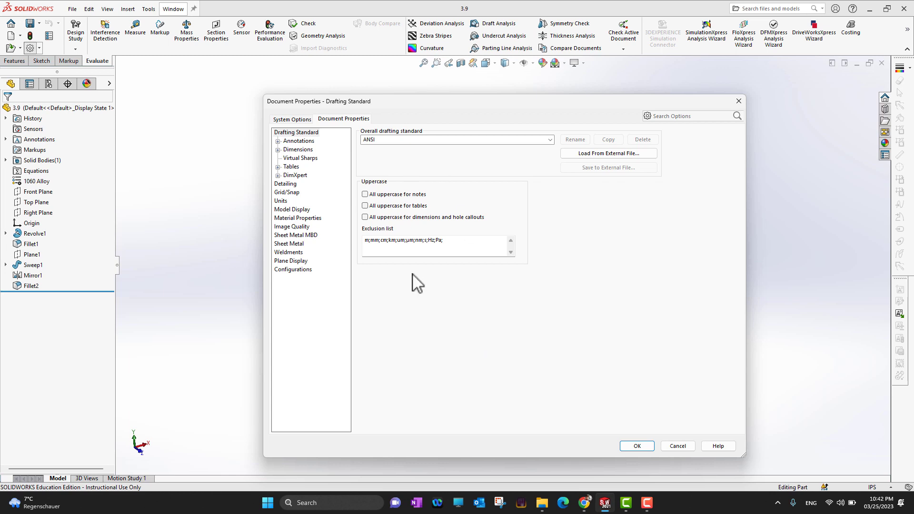
{"action": "left_click", "coordinate": [296, 119]}
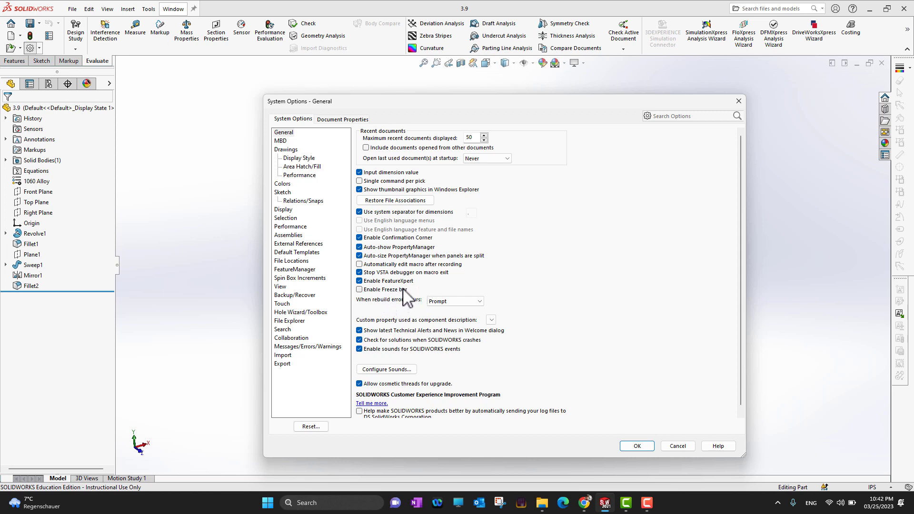
- Step through the Drawings, Colors, Display, Selection, Performance and Assemblies system option pages
{"action": "left_click", "coordinate": [292, 150]}
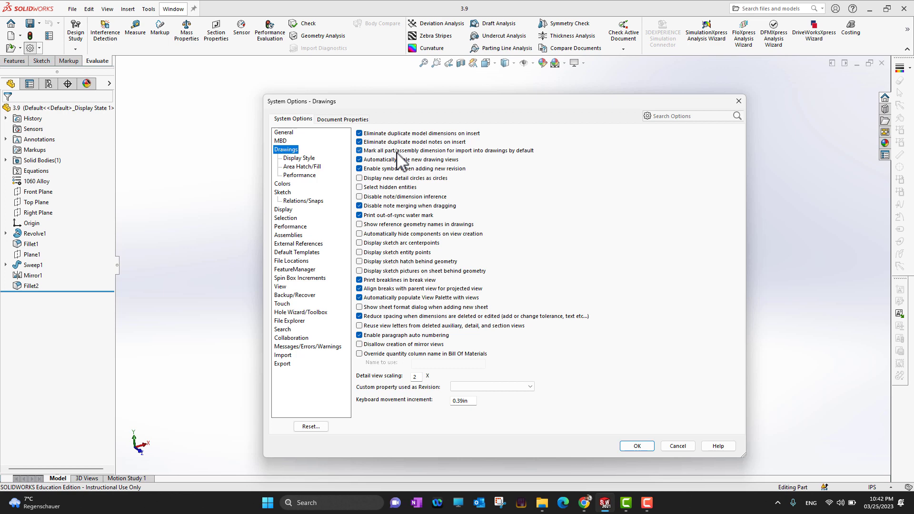
{"action": "left_click", "coordinate": [282, 184]}
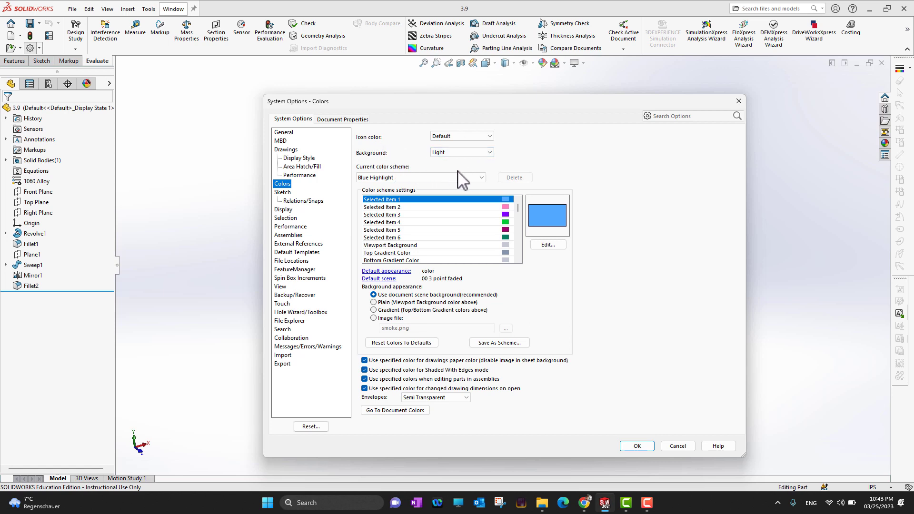
{"action": "left_click", "coordinate": [285, 209]}
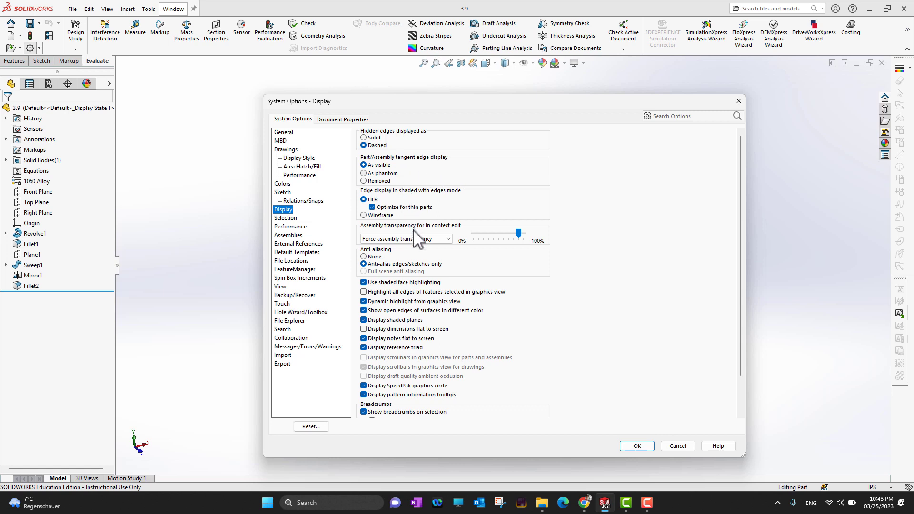
{"action": "left_click", "coordinate": [292, 218]}
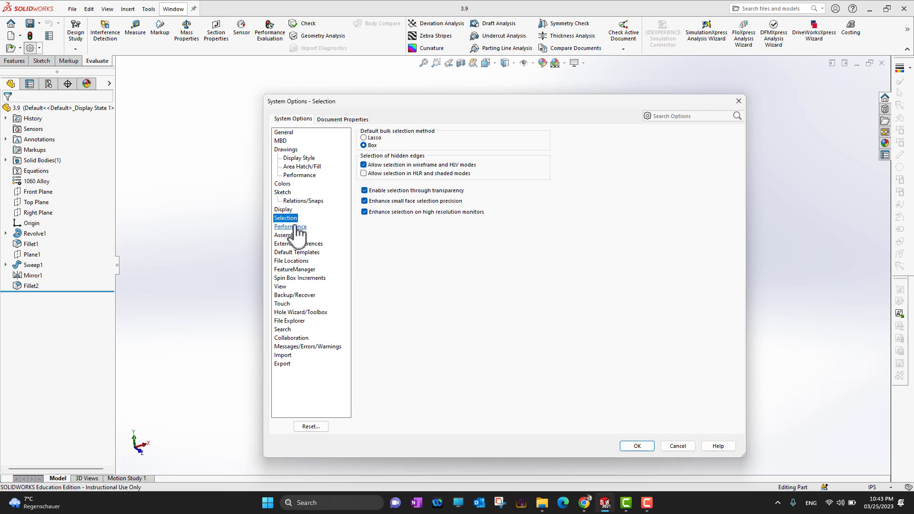
{"action": "left_click", "coordinate": [300, 227]}
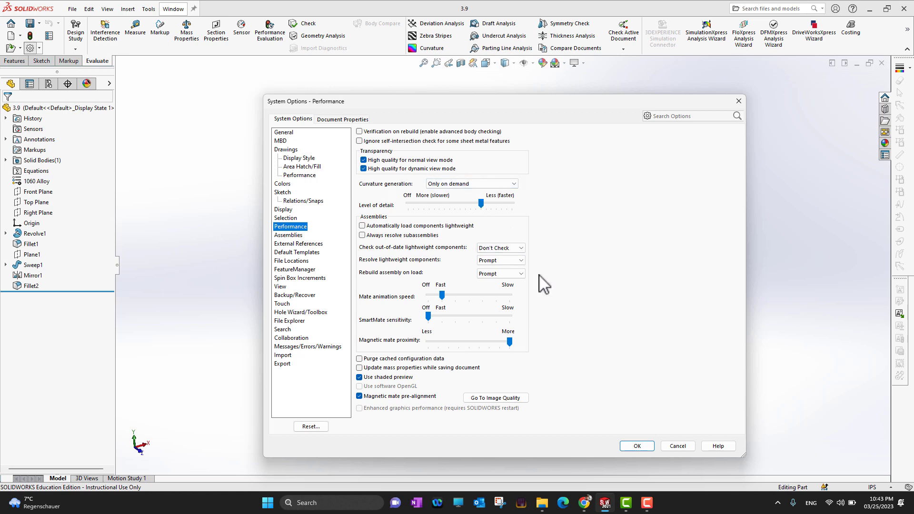
{"action": "left_click", "coordinate": [292, 235]}
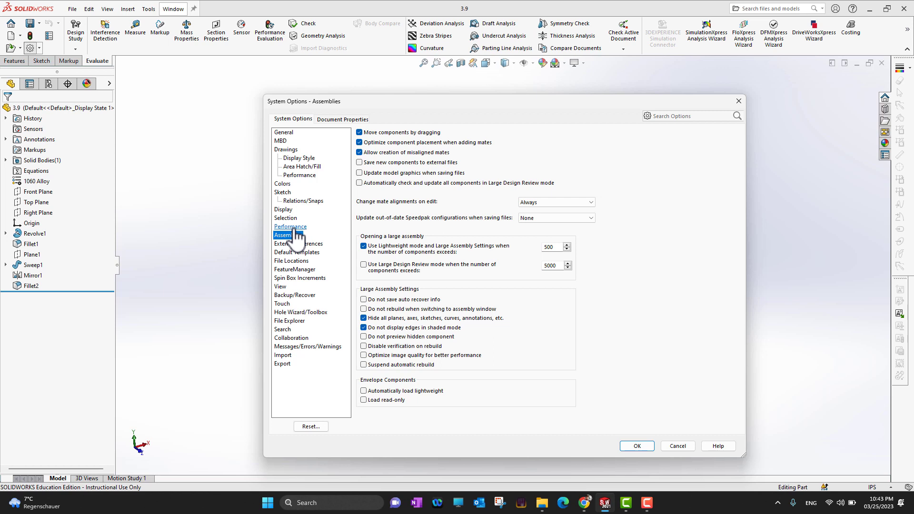
- Switch between the File Locations and Default Templates pages, ending on Default Templates
{"action": "left_click", "coordinate": [305, 263]}
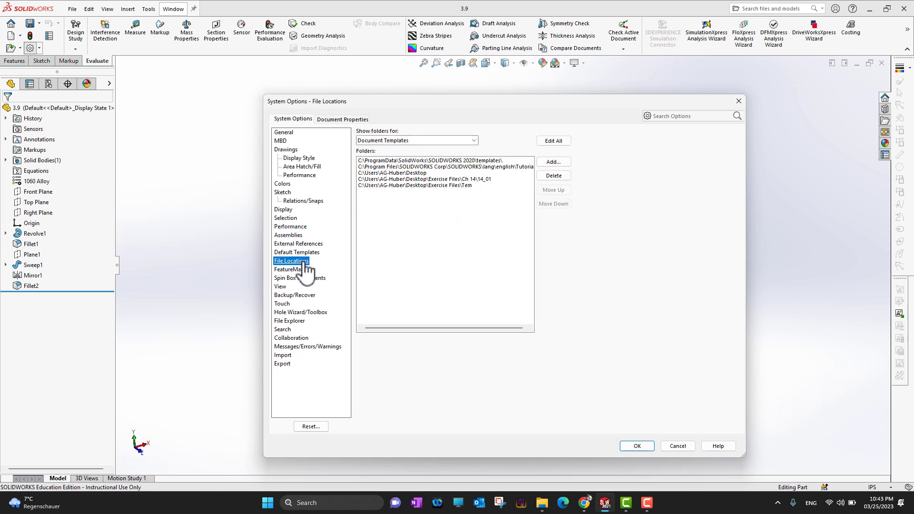
{"action": "left_click", "coordinate": [300, 253]}
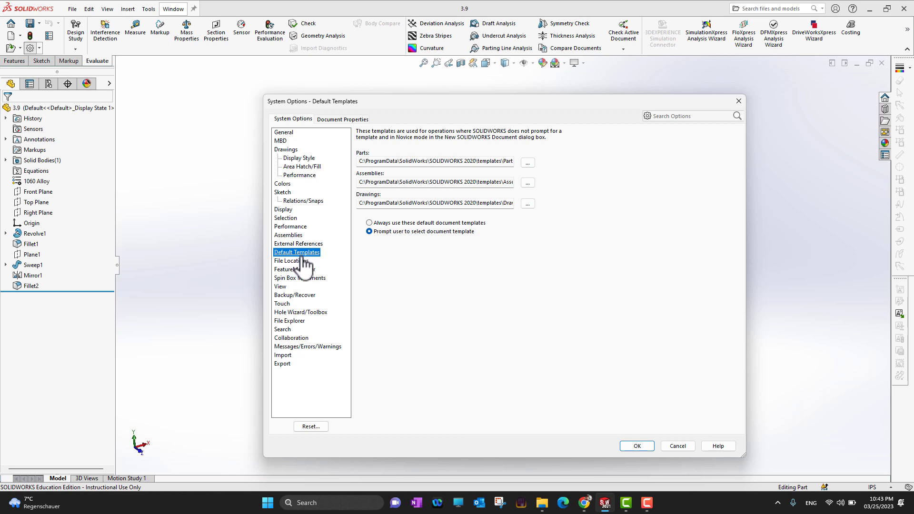
{"action": "left_click", "coordinate": [301, 261]}
{"action": "left_click", "coordinate": [295, 254]}
{"action": "left_click", "coordinate": [529, 163]}
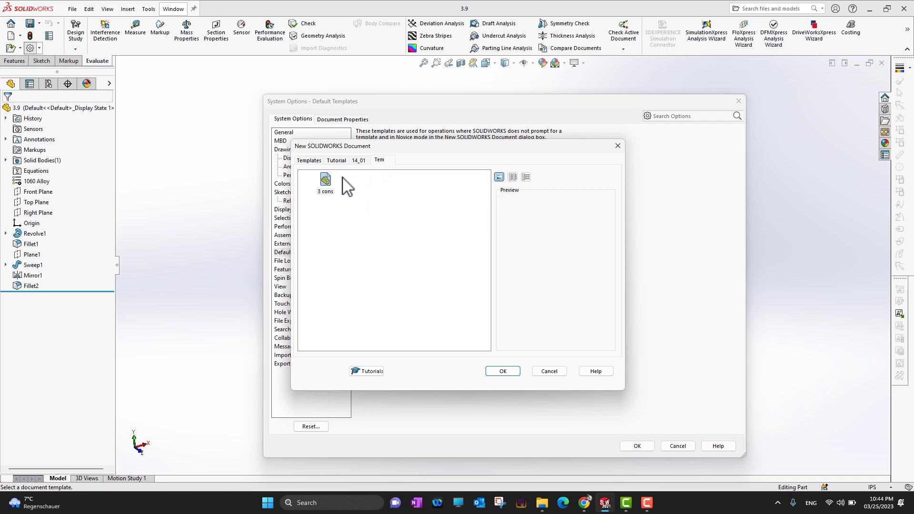
{"action": "left_click", "coordinate": [339, 161]}
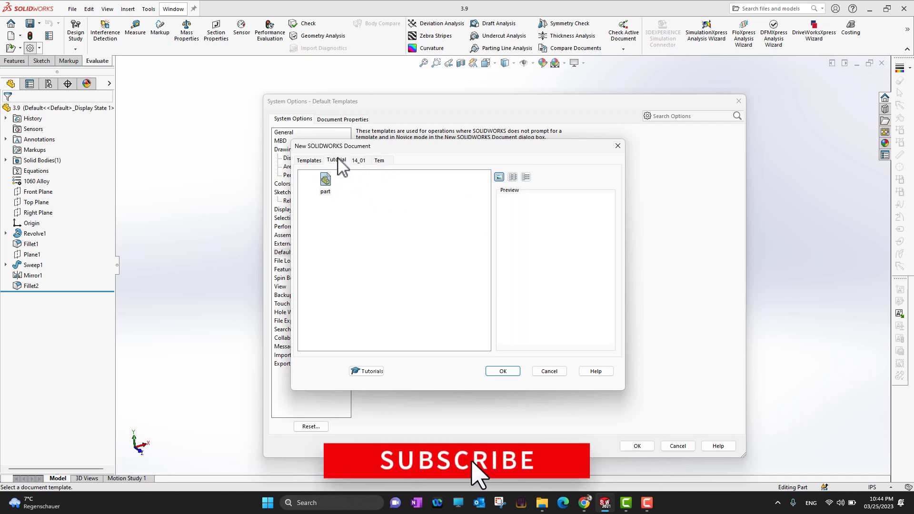
{"action": "left_click", "coordinate": [309, 161]}
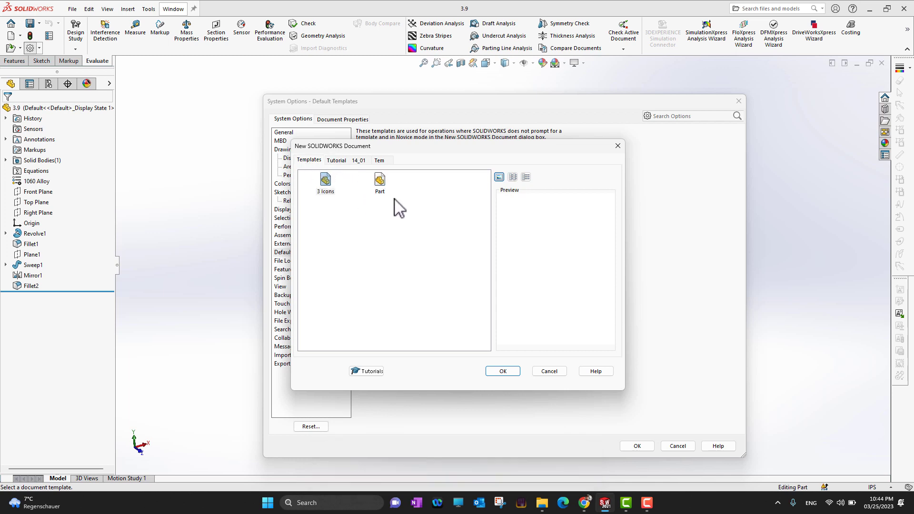
{"action": "left_click", "coordinate": [617, 146]}
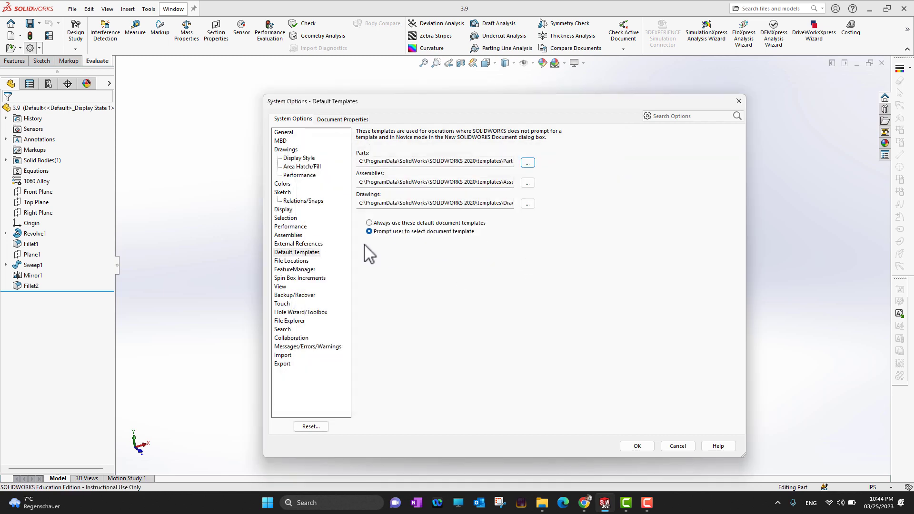
- On File Locations, browse to Exercise Files > Ch 2 and add it as a Document Templates folder
{"action": "left_click", "coordinate": [301, 262]}
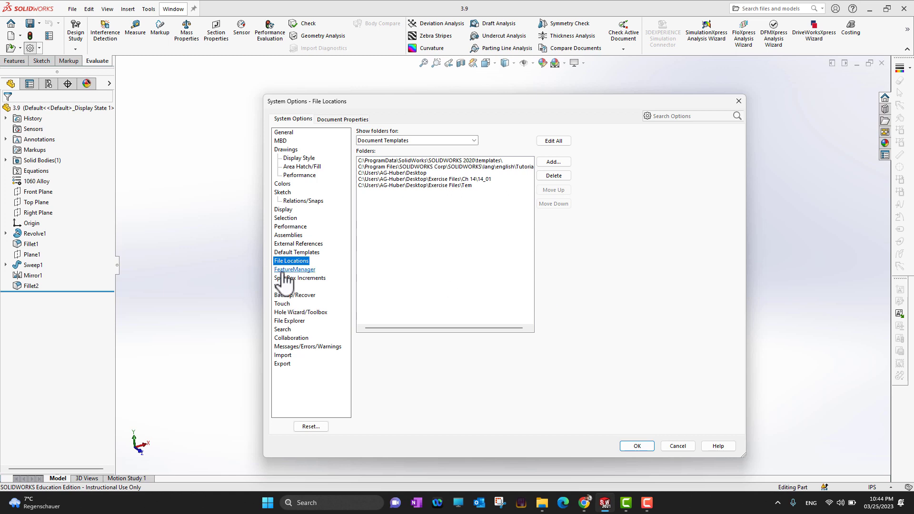
{"action": "left_click", "coordinate": [554, 162]}
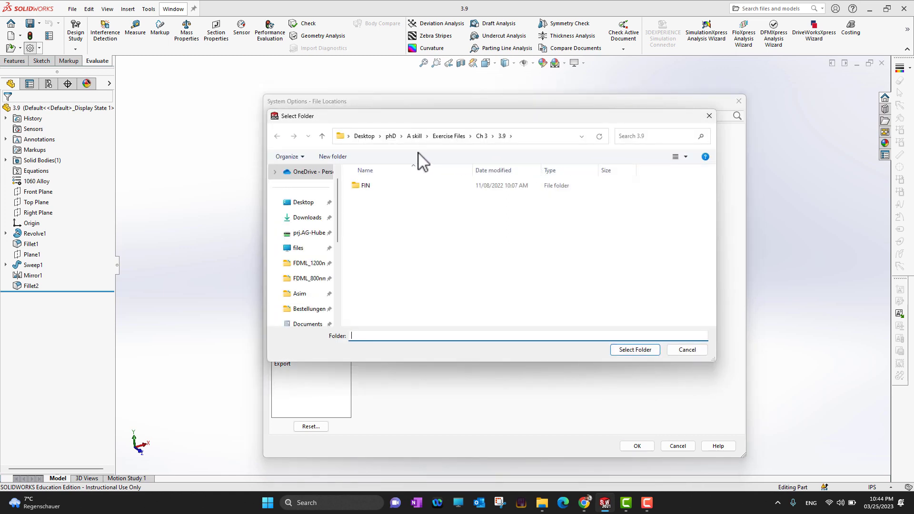
{"action": "left_click", "coordinate": [447, 136]}
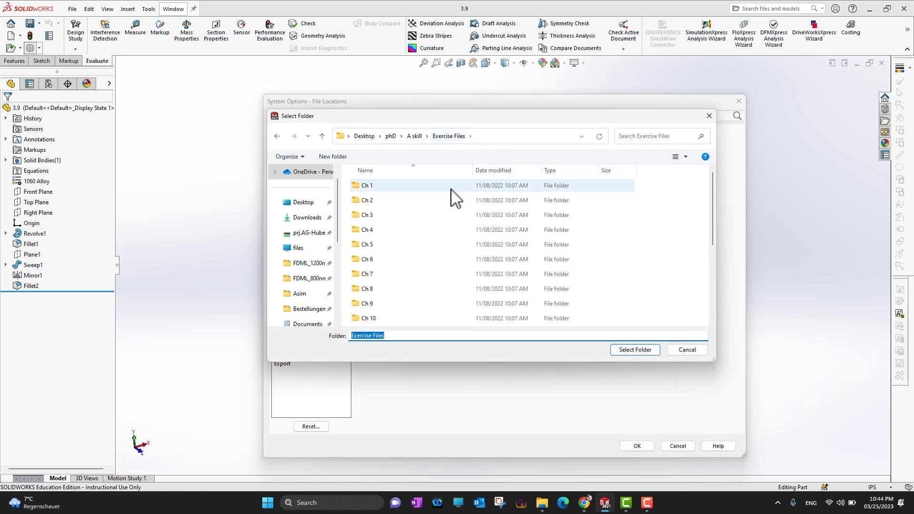
{"action": "scroll", "coordinate": [452, 198], "scroll_direction": "down", "scroll_amount": 3}
{"action": "double_click", "coordinate": [405, 320]}
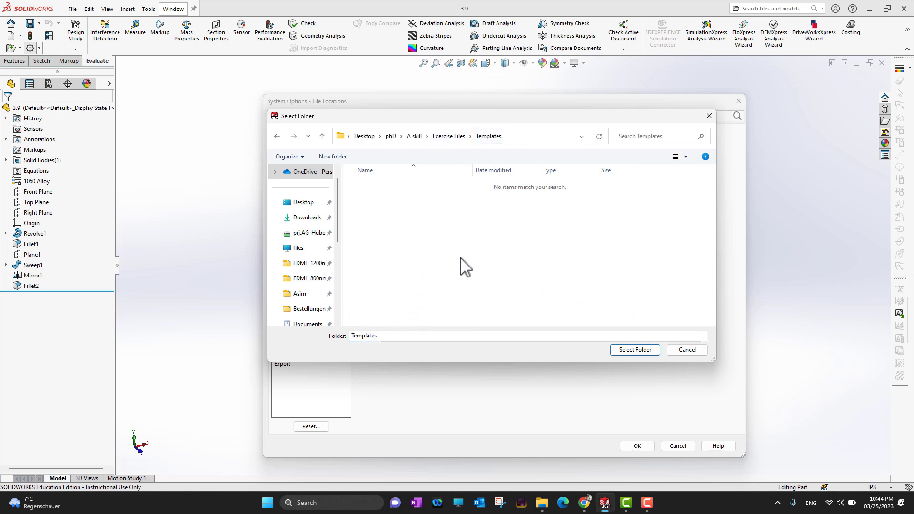
{"action": "left_click", "coordinate": [450, 137]}
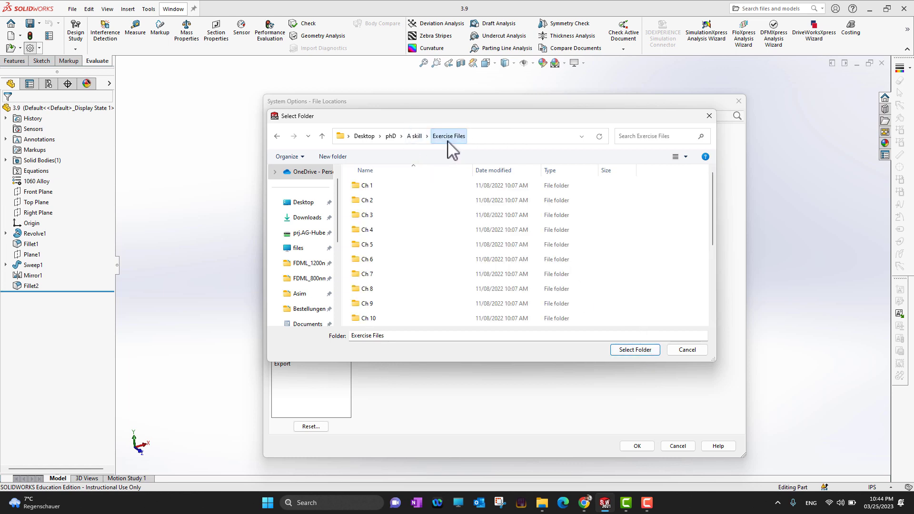
{"action": "double_click", "coordinate": [382, 199]}
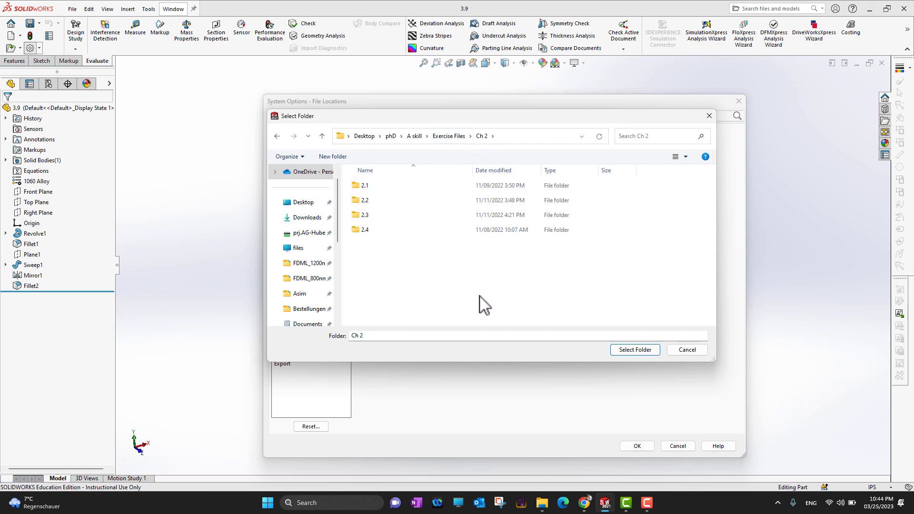
{"action": "left_click", "coordinate": [636, 350]}
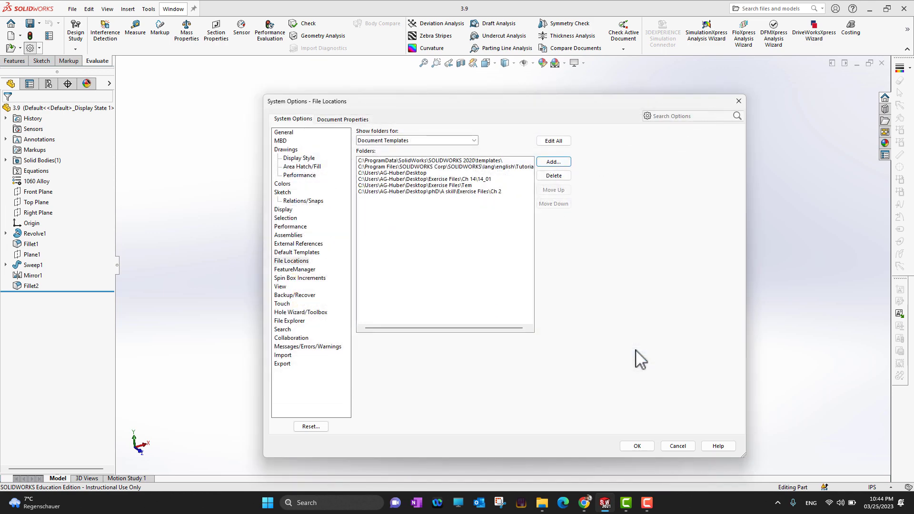
- Select the Ch 2 row in the Document Templates folder list and delete it
{"action": "left_click", "coordinate": [484, 192]}
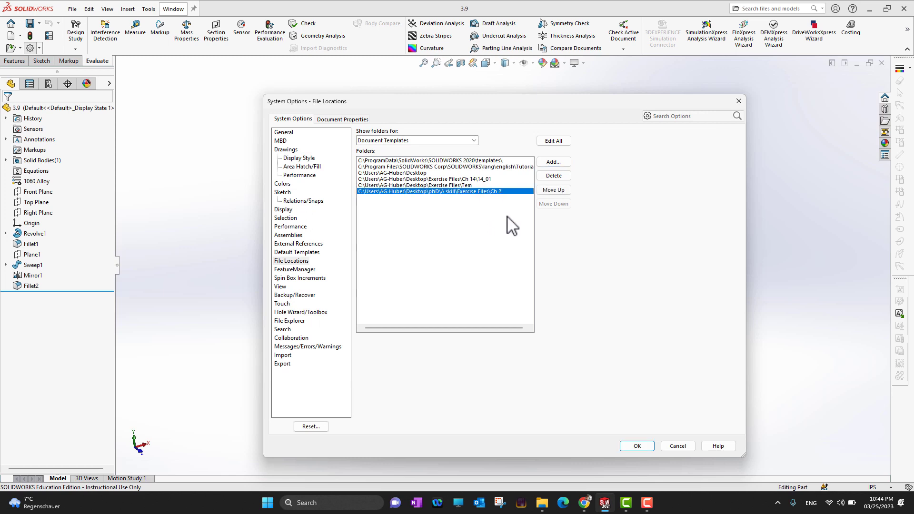
{"action": "left_click", "coordinate": [554, 176]}
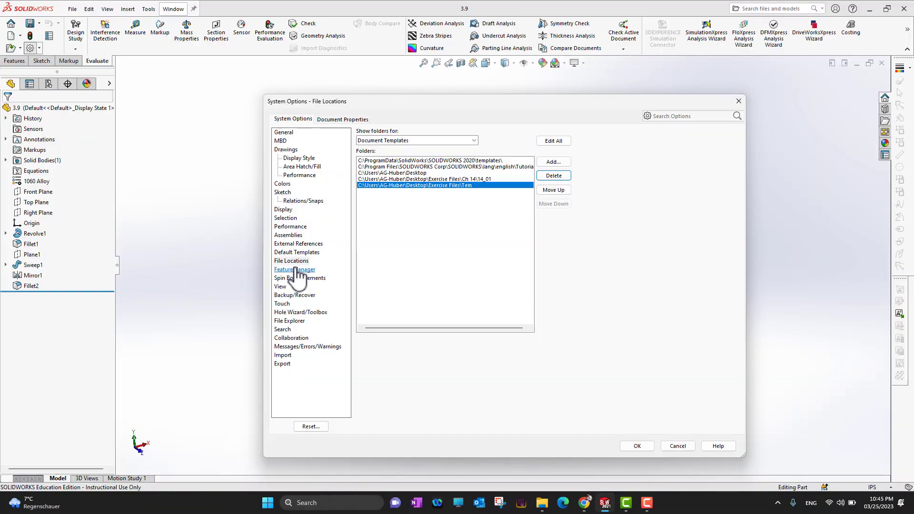
- View the Hole Wizard/Toolbox and File Explorer pages, then the ANSI Drafting Standard document properties
{"action": "left_click", "coordinate": [300, 313]}
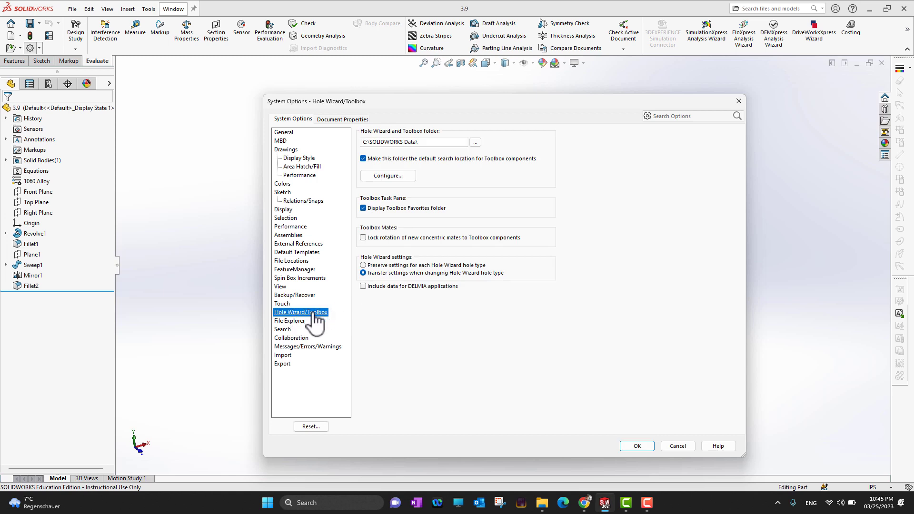
{"action": "left_click", "coordinate": [300, 322]}
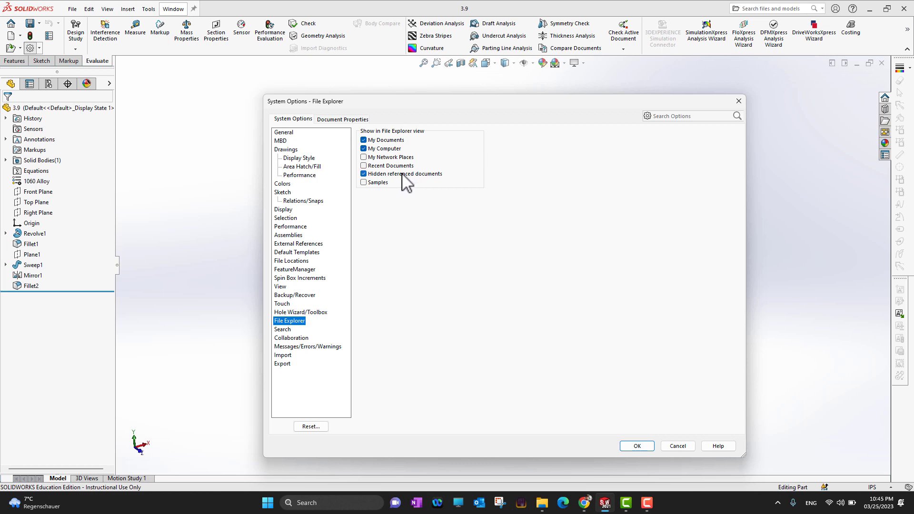
{"action": "left_click", "coordinate": [333, 120]}
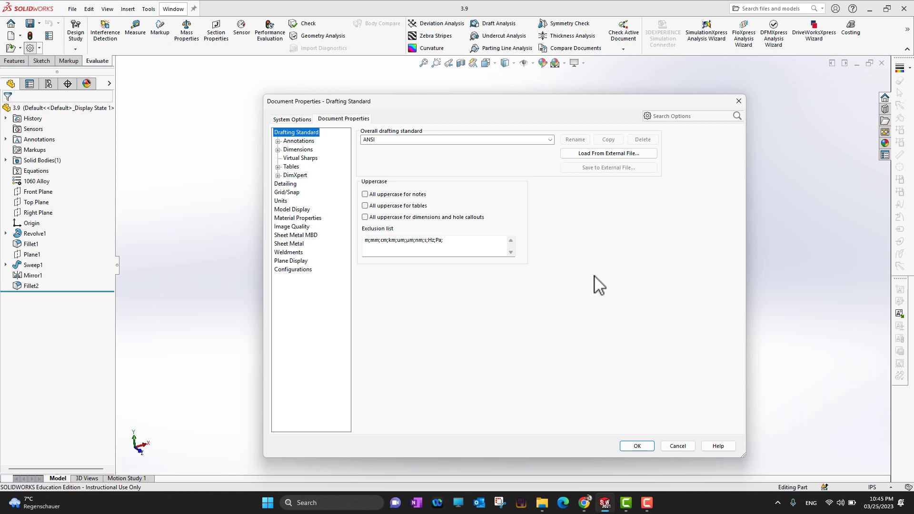
- Expand Annotations and review the Balloons and Datums settings
{"action": "left_click", "coordinate": [277, 141]}
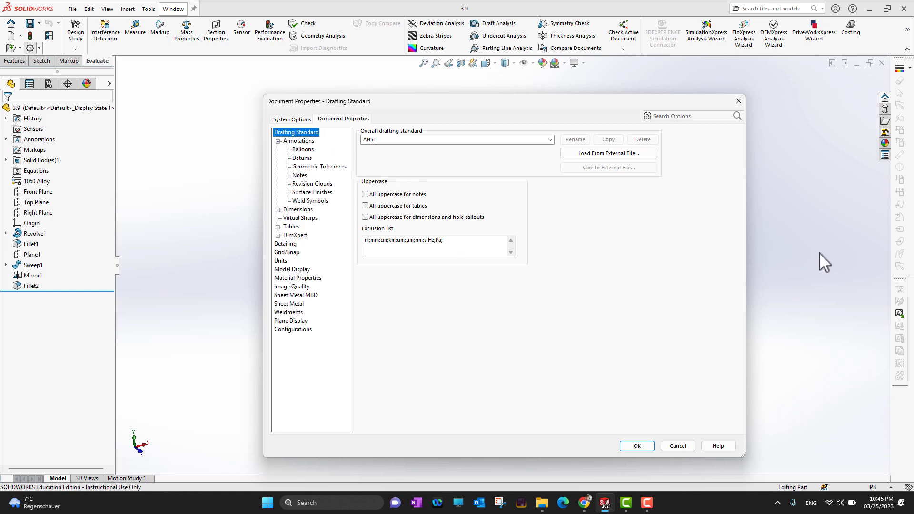
{"action": "left_click", "coordinate": [306, 150]}
{"action": "left_click", "coordinate": [303, 159]}
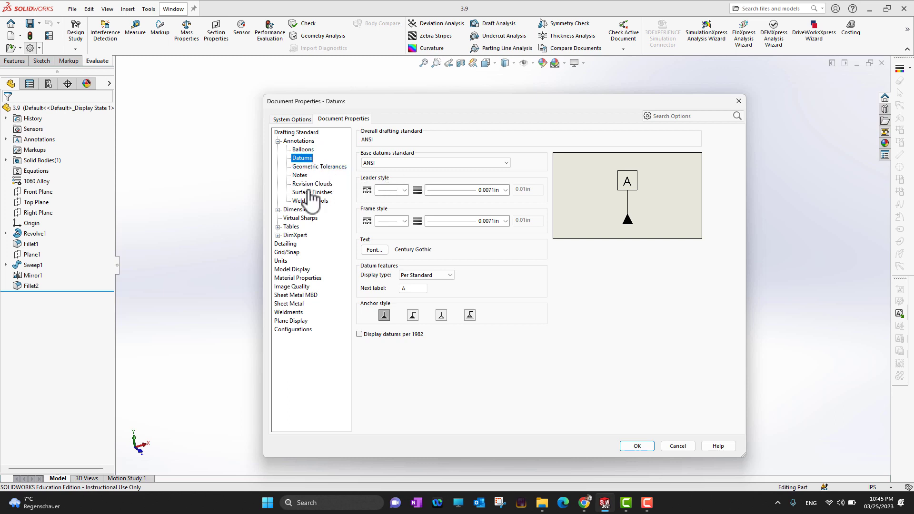
- Review the Angular Running, Chamfer, Diameter, Hole Callout and Radius dimension settings, ending on Dimensions
{"action": "left_click", "coordinate": [278, 210]}
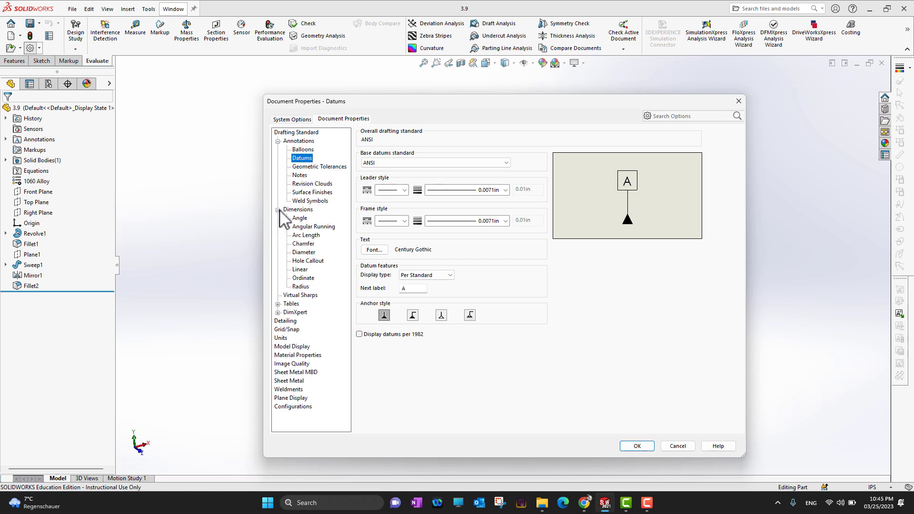
{"action": "left_click", "coordinate": [312, 227]}
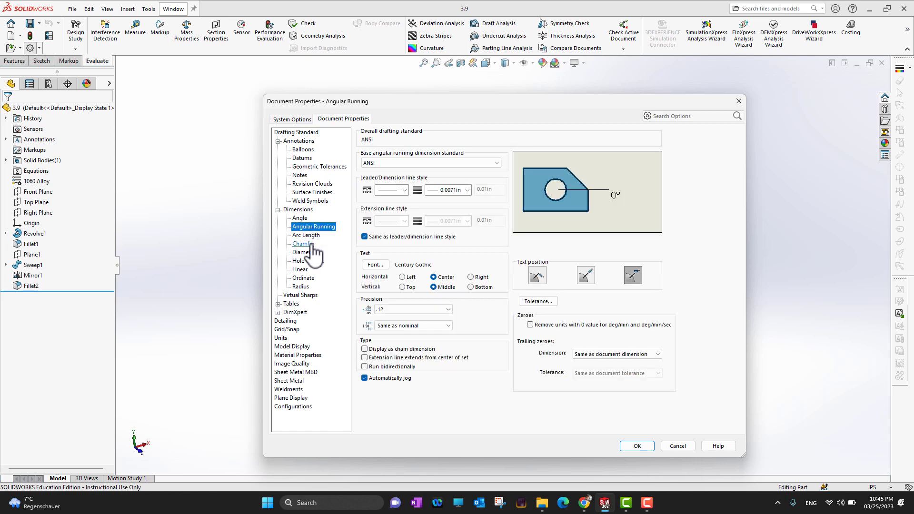
{"action": "left_click", "coordinate": [307, 244]}
{"action": "left_click", "coordinate": [304, 252]}
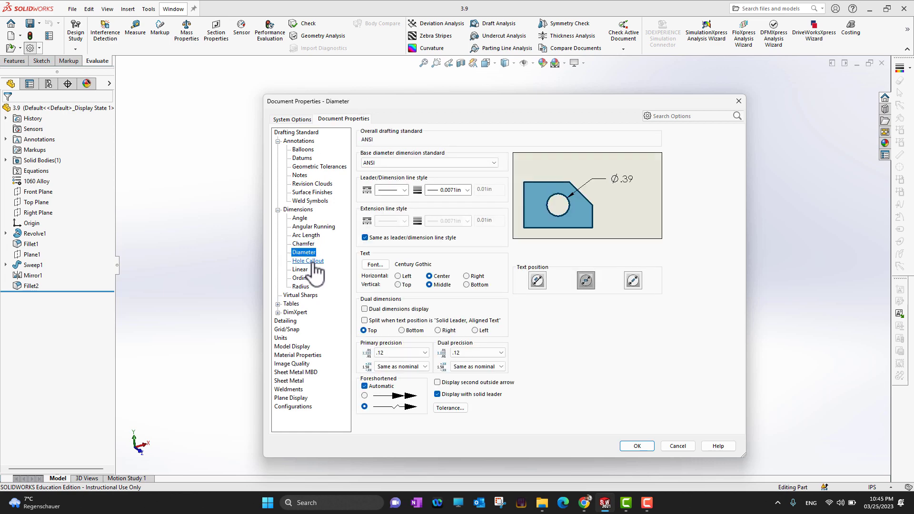
{"action": "left_click", "coordinate": [310, 262]}
{"action": "left_click", "coordinate": [304, 287]}
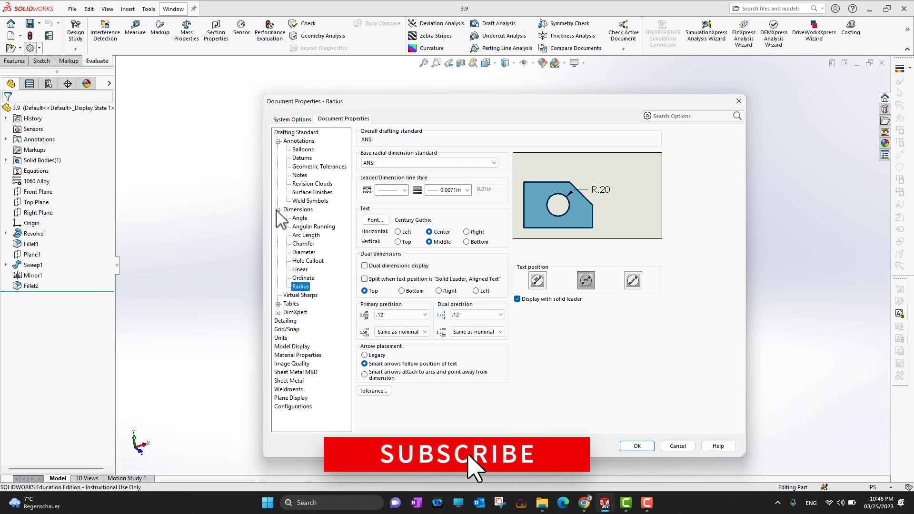
{"action": "left_click", "coordinate": [278, 210]}
{"action": "left_click", "coordinate": [278, 141]}
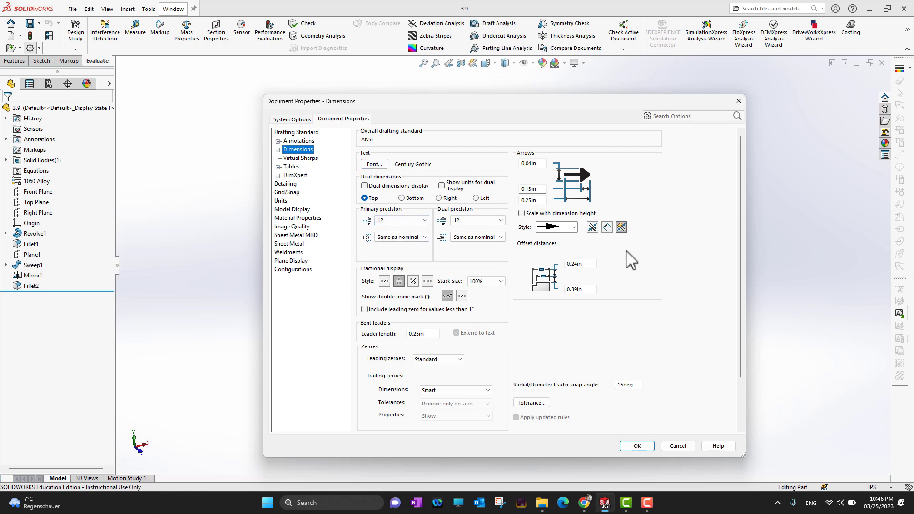
- On the Units page, switch the unit system to MMGS and keep length at two decimal places
{"action": "left_click", "coordinate": [285, 201]}
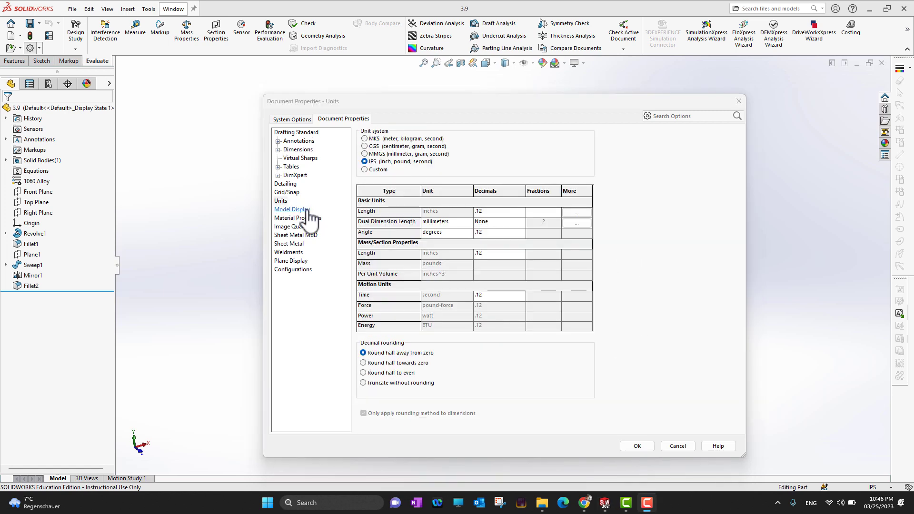
{"action": "left_click", "coordinate": [285, 193]}
{"action": "left_click", "coordinate": [281, 201]}
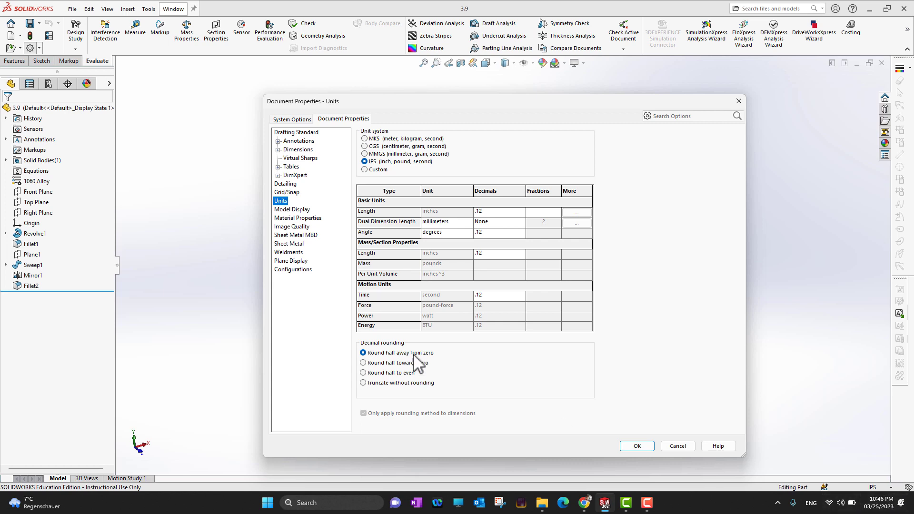
{"action": "left_click", "coordinate": [371, 154]}
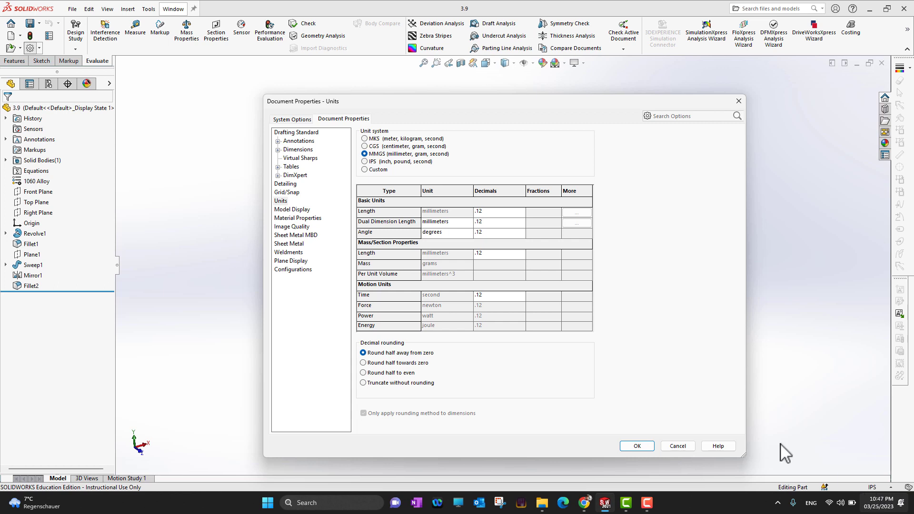
{"action": "left_click", "coordinate": [494, 211]}
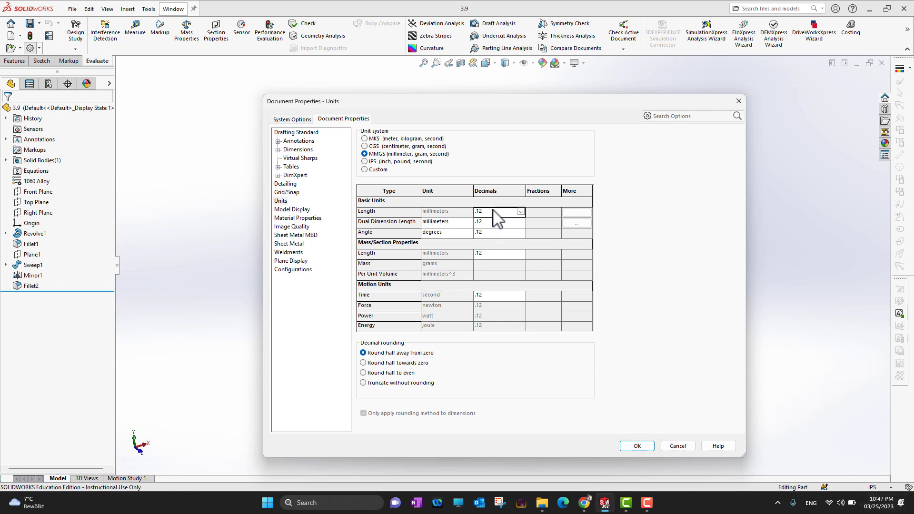
{"action": "left_click", "coordinate": [521, 212]}
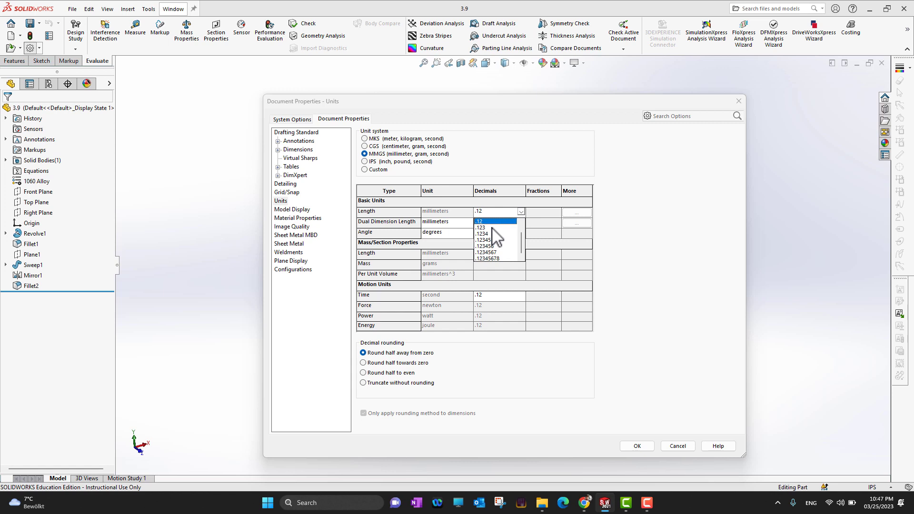
{"action": "left_click", "coordinate": [660, 250]}
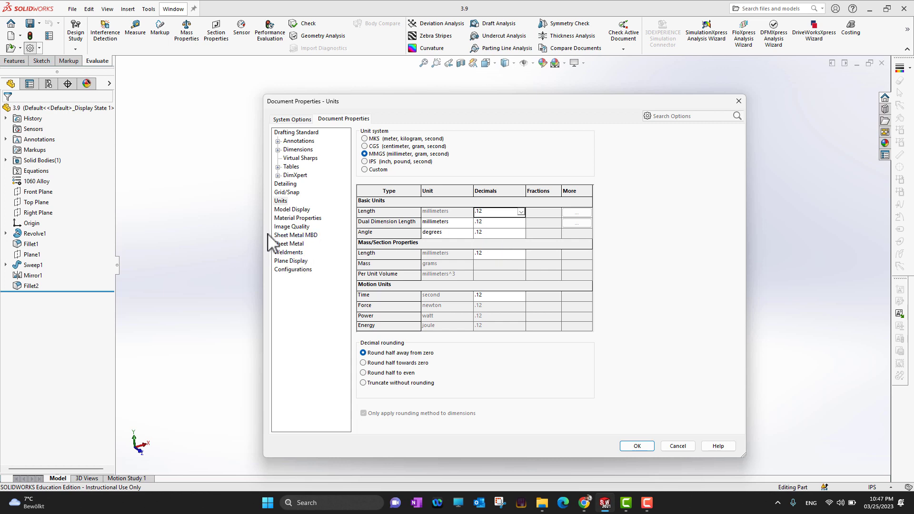
- Look over the Material Properties, Model Display and Sheet Metal MBD pages, then apply the MMGS units
{"action": "left_click", "coordinate": [295, 219]}
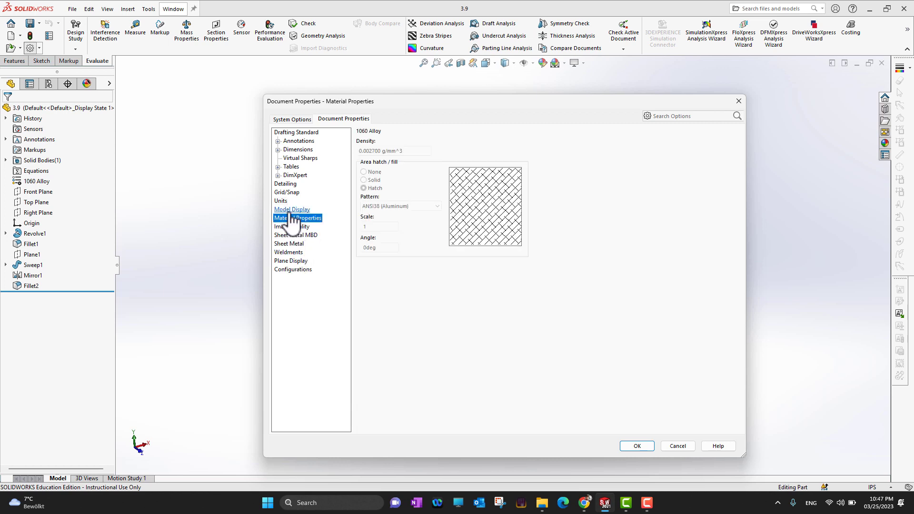
{"action": "left_click", "coordinate": [293, 210]}
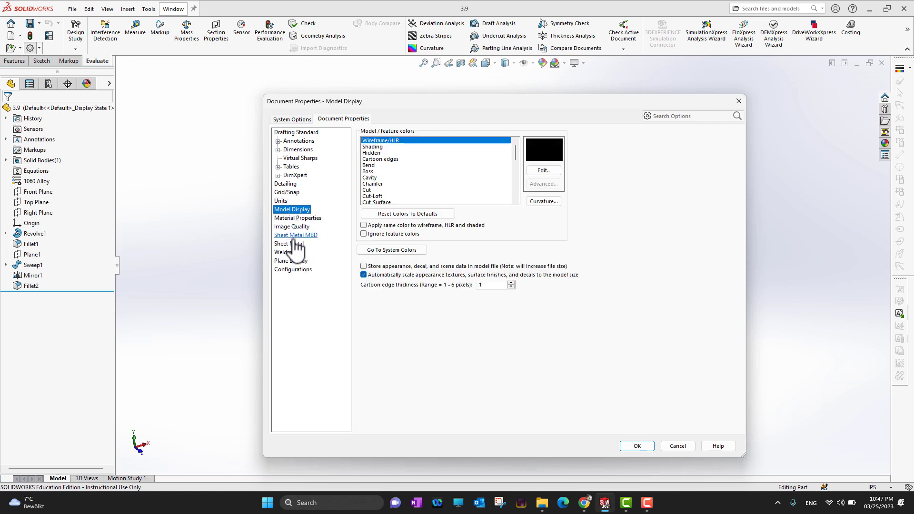
{"action": "left_click", "coordinate": [295, 236]}
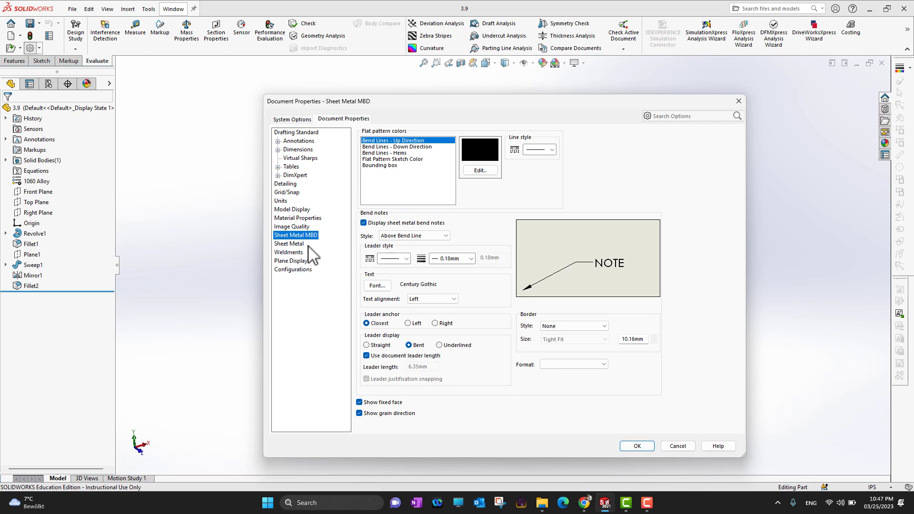
{"action": "left_click", "coordinate": [281, 202]}
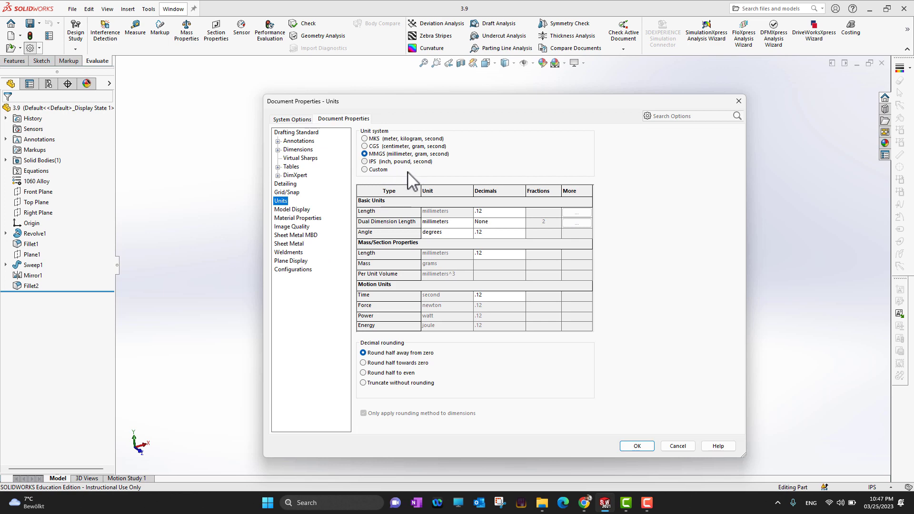
{"action": "left_click", "coordinate": [635, 446]}
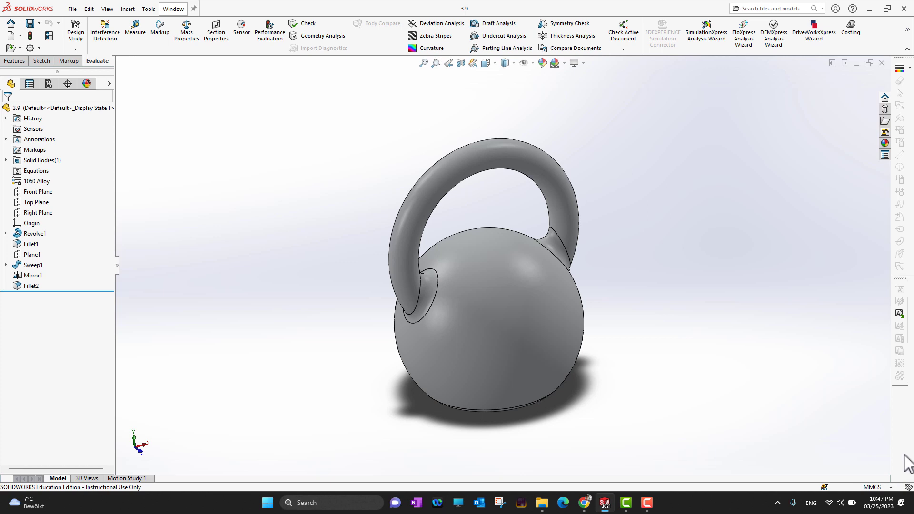
- Choose IPS (inch, pound, second) from the status bar units list
{"action": "left_click", "coordinate": [891, 487]}
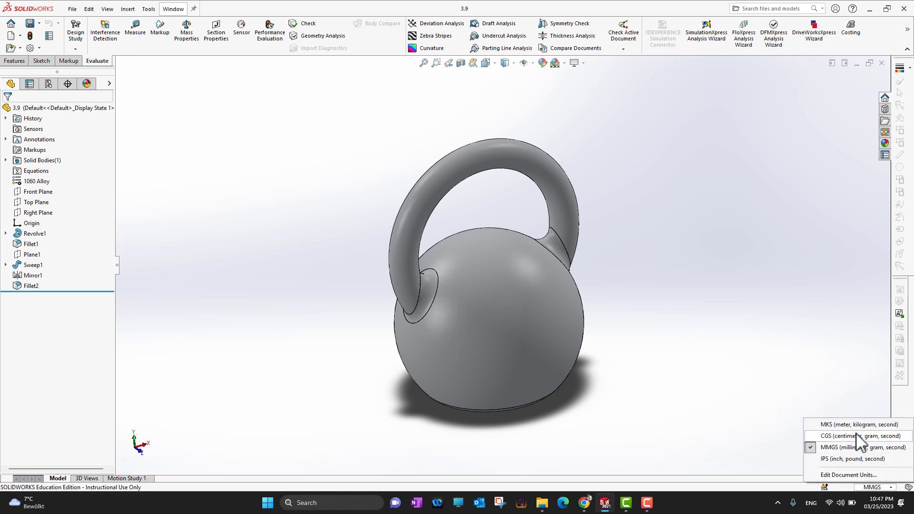
{"action": "left_click", "coordinate": [859, 460]}
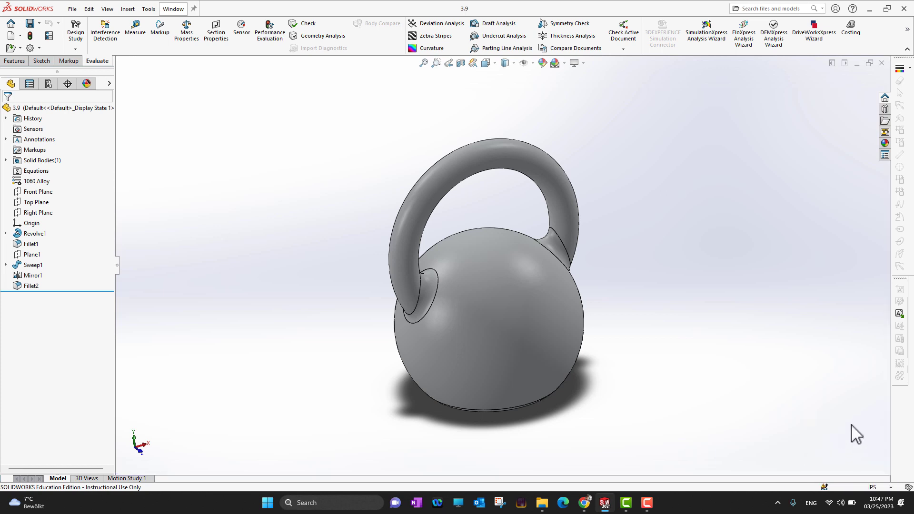